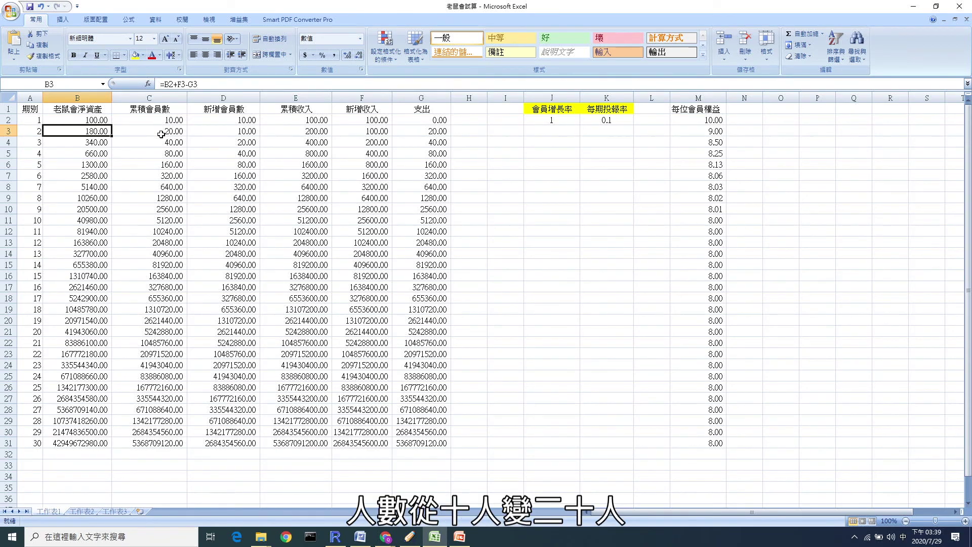
- Examine the period 2 formulas for new members (新增會員數), new income (新增收入), expenses (支出) and net assets (老鼠會淨資產)
left_click(227, 131)
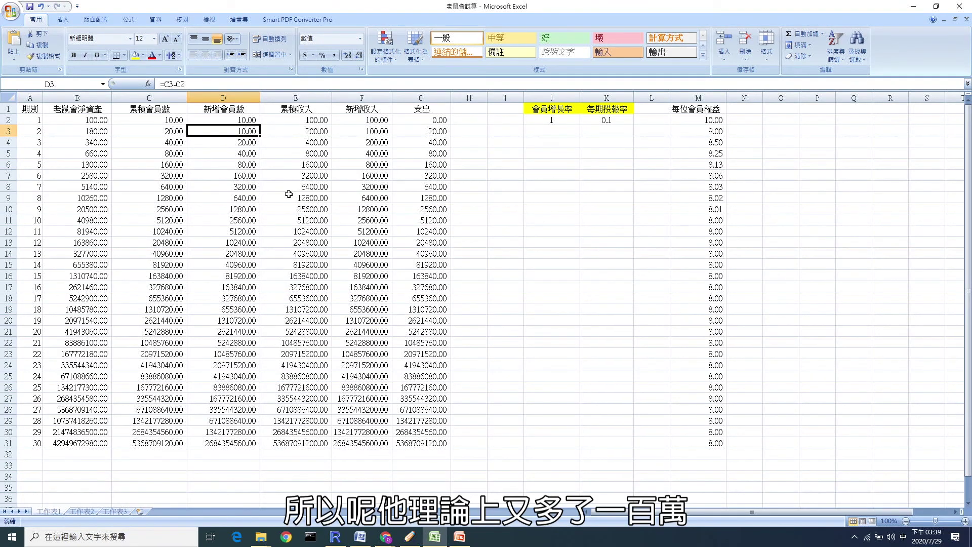
left_click(356, 130)
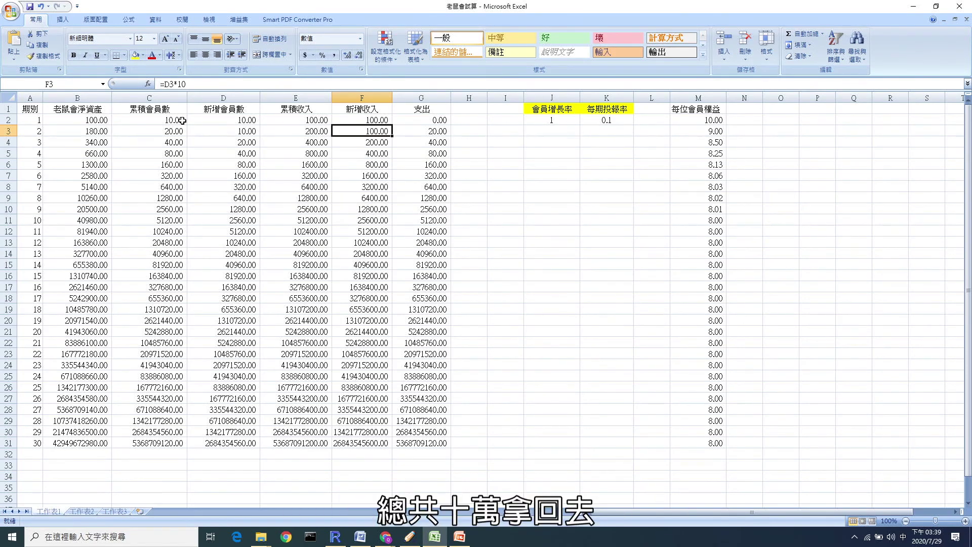
left_click(423, 132)
double_click(423, 132)
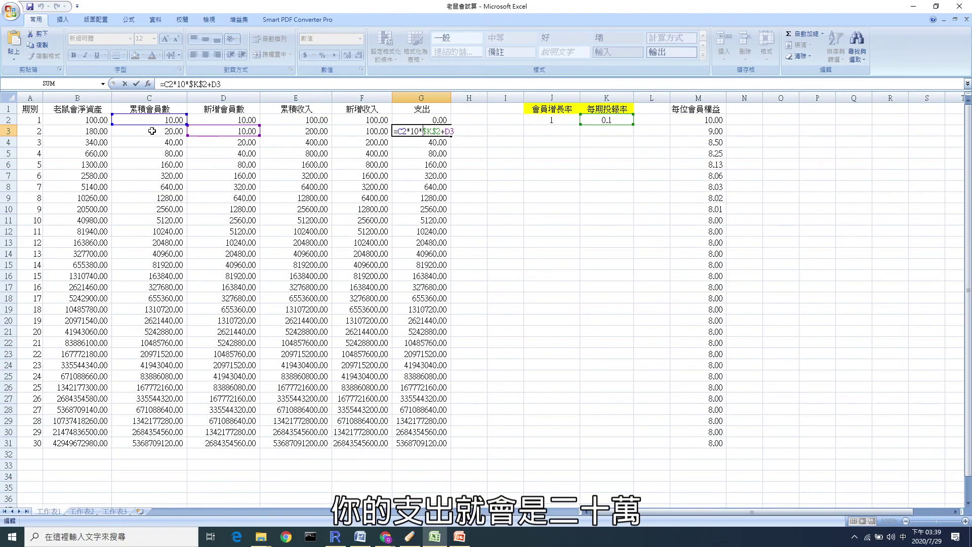
left_click(136, 84)
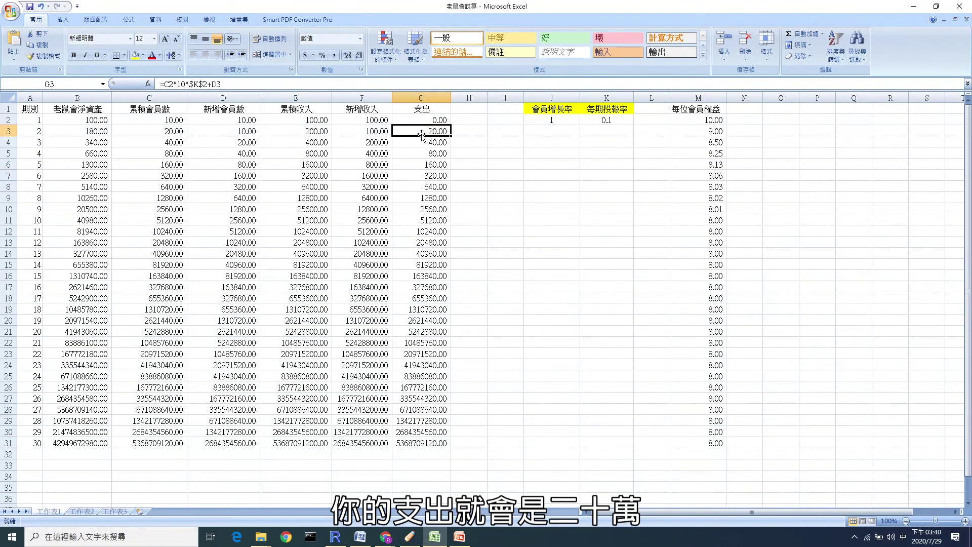
left_click(94, 130)
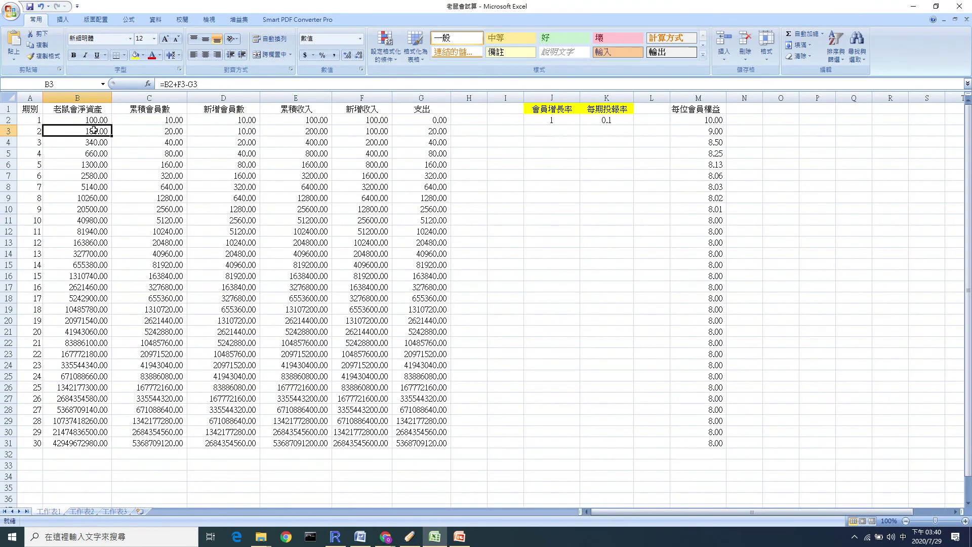
double_click(94, 130)
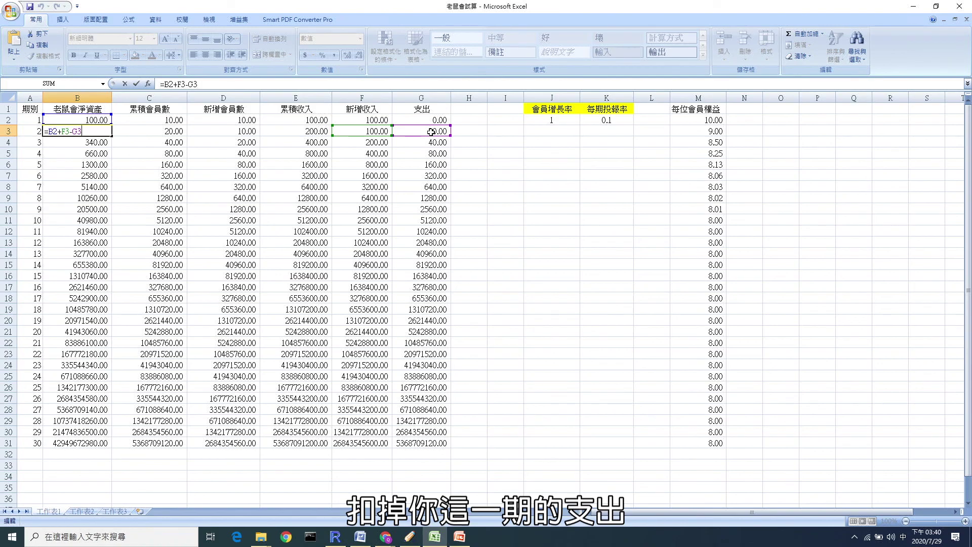
left_click(96, 130)
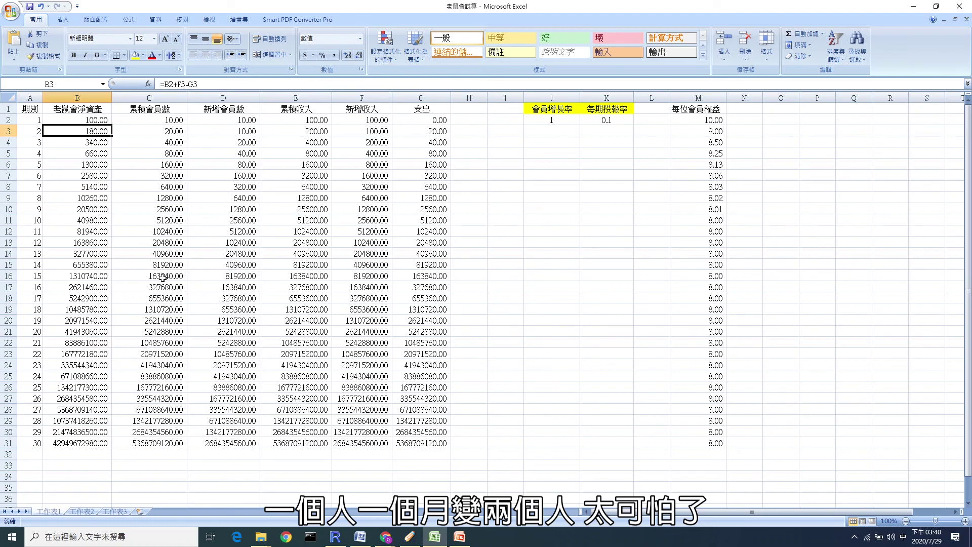
- Try member growth rates (會員增長率) of 0.5 and 0.2 in turn in cell J2
left_click(548, 126)
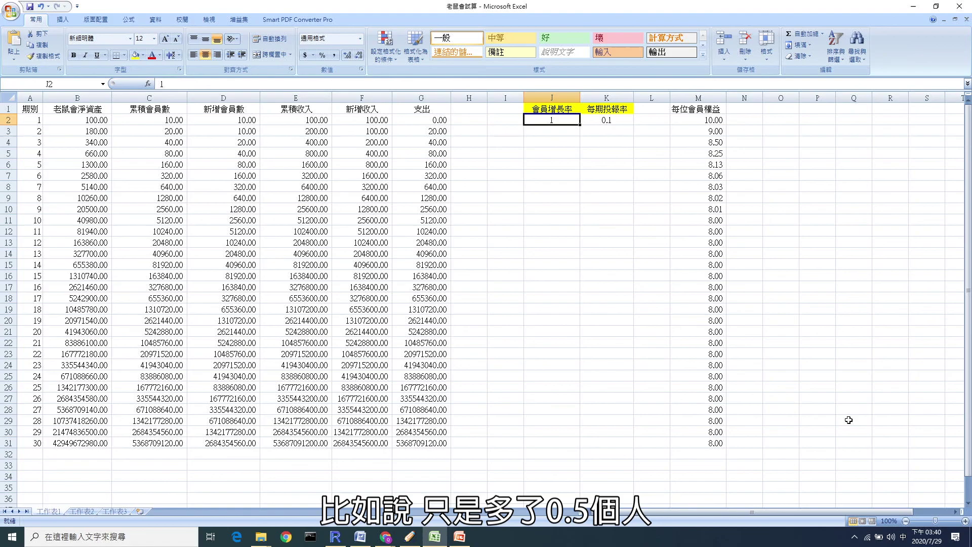
type("0.5")
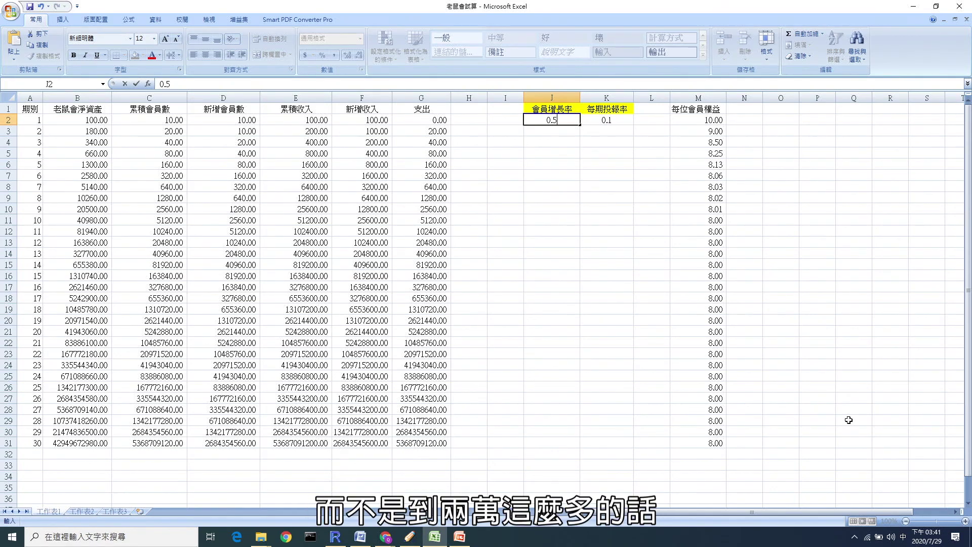
key("Return")
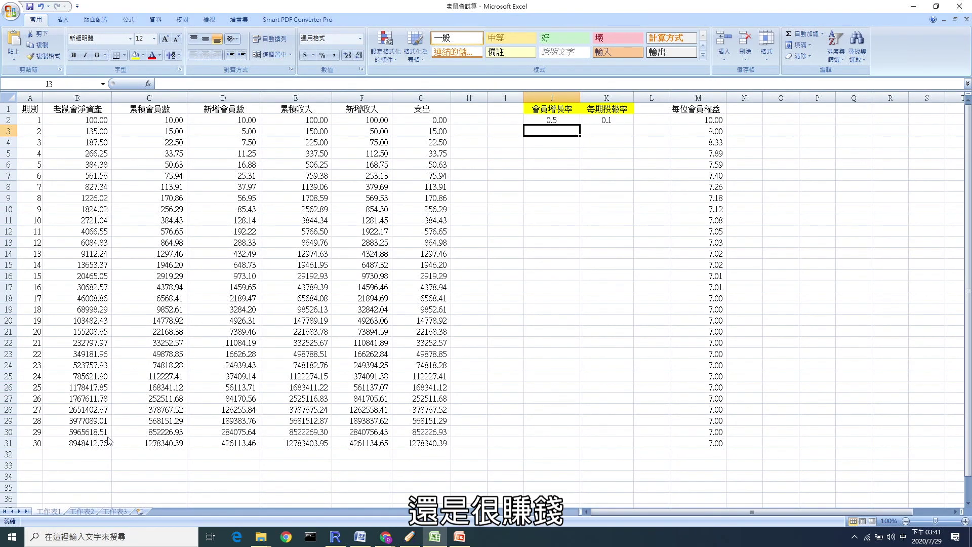
left_click(537, 120)
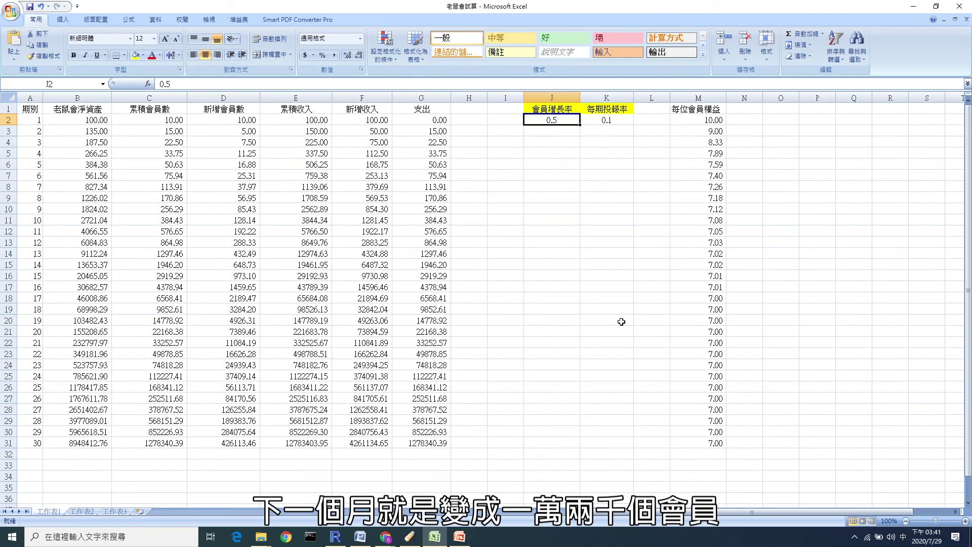
type("0.2")
key("Return")
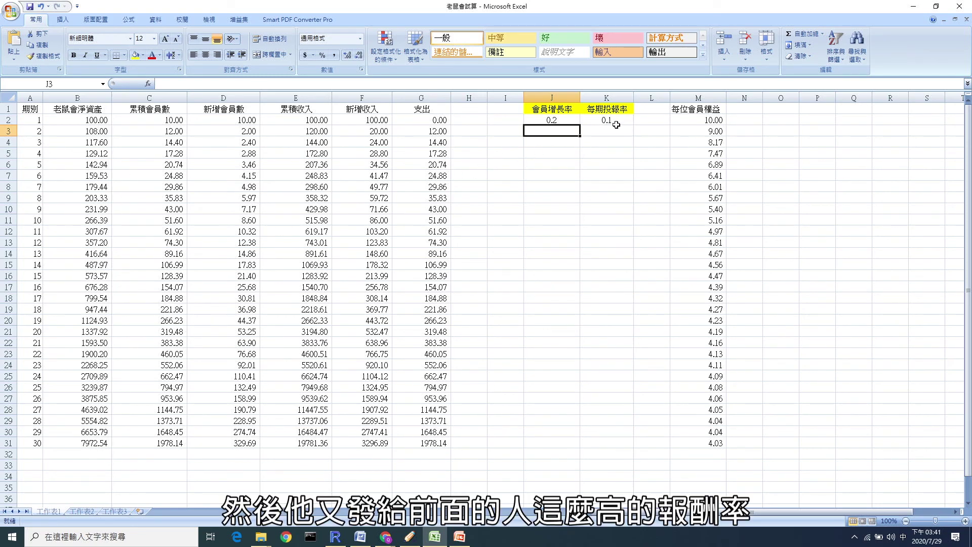
- Set the member growth rate in J2 to 0.1 and inspect the net assets for periods 27 to 30
left_click(561, 118)
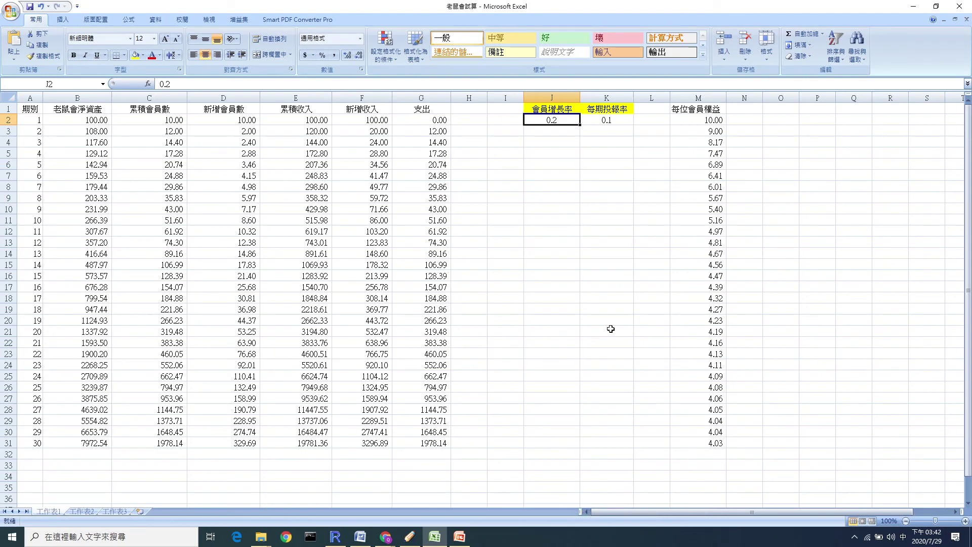
type("0.1")
key("Return")
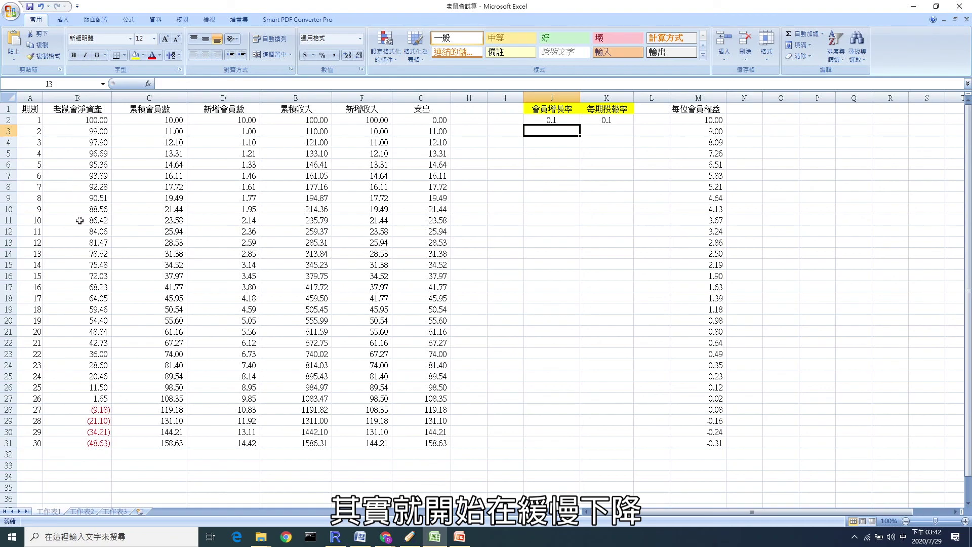
left_click(83, 411)
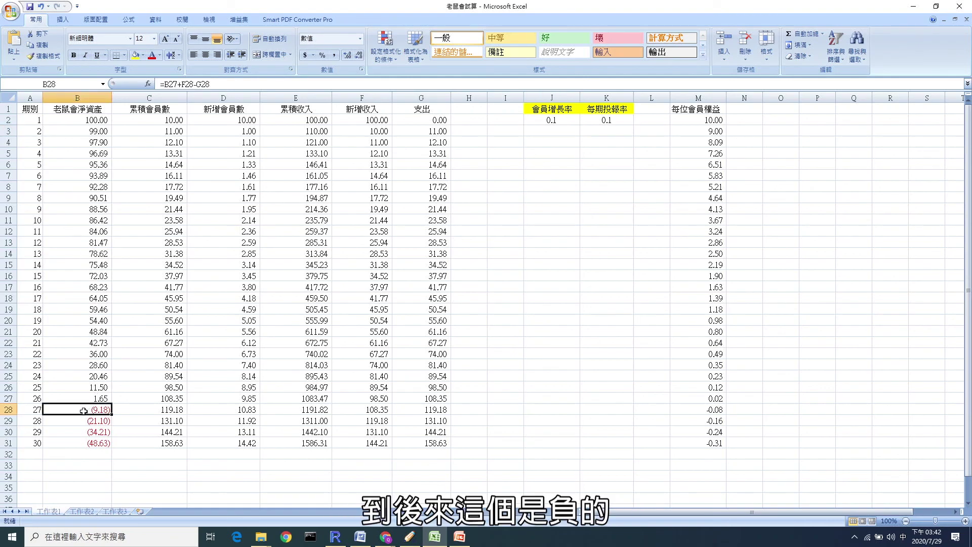
left_click(84, 422)
left_click(86, 433)
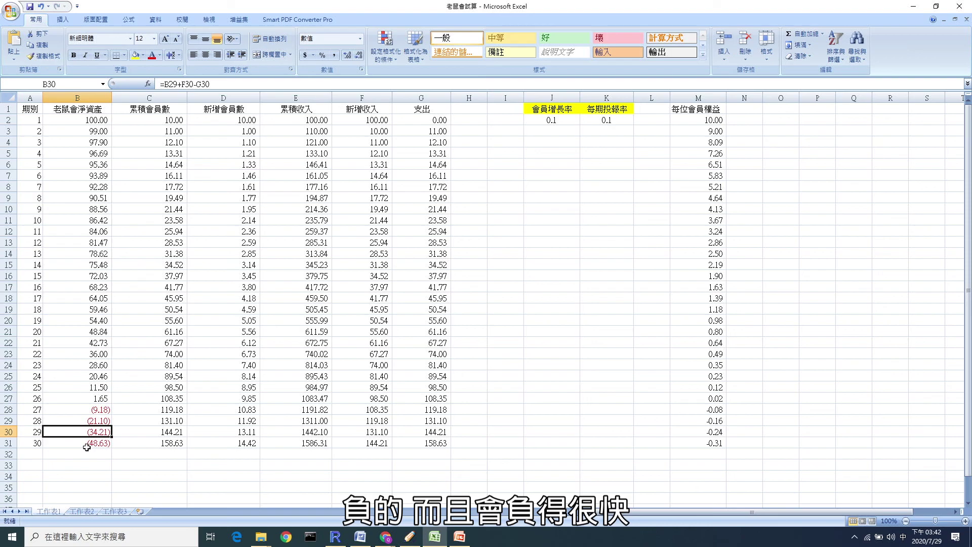
left_click(88, 447)
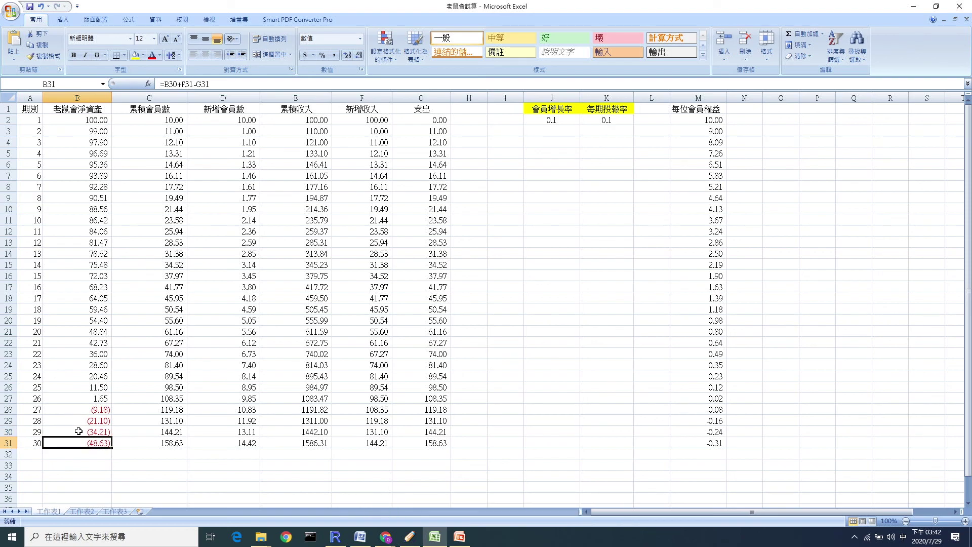
- Compare a slow member growth rate of 0.01 with a fast one of 0.5 in cell J2
left_click(542, 120)
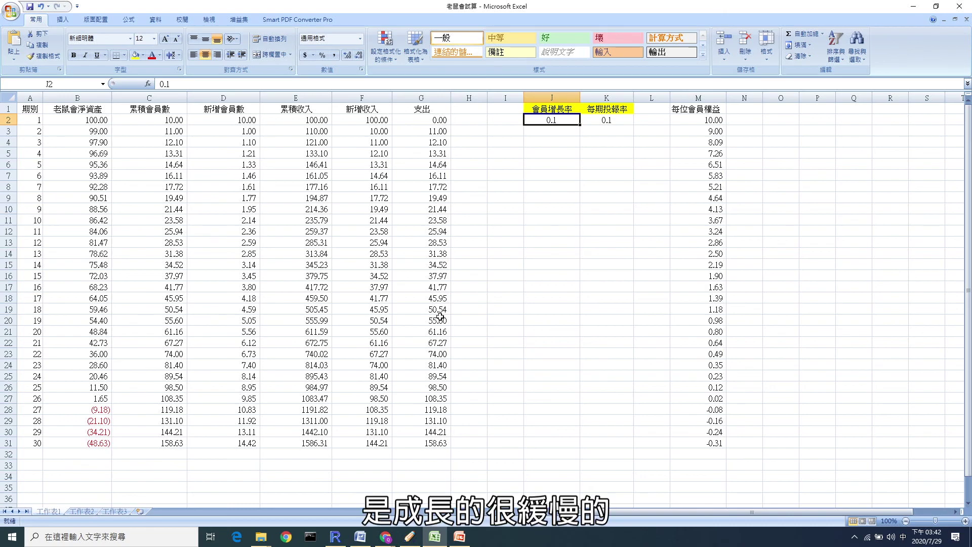
type("0.01")
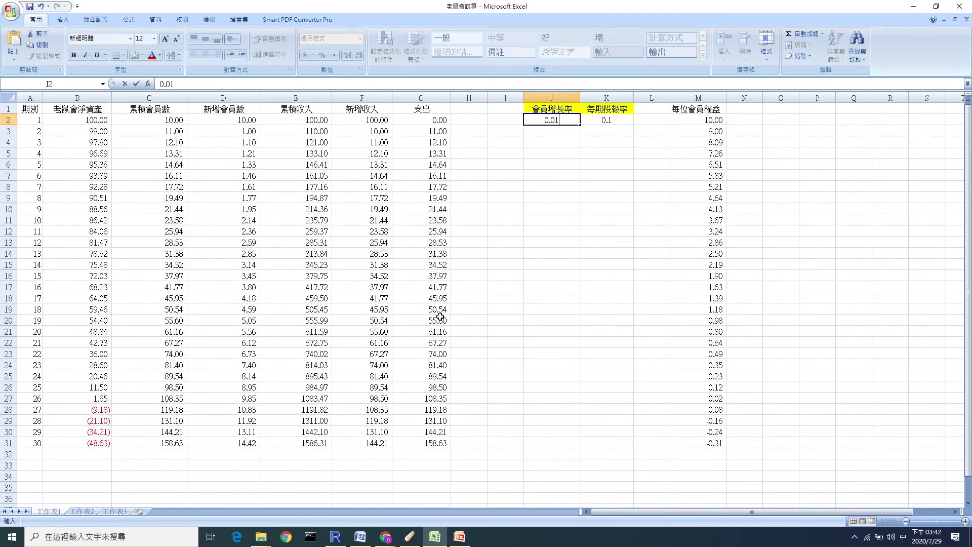
key("Return")
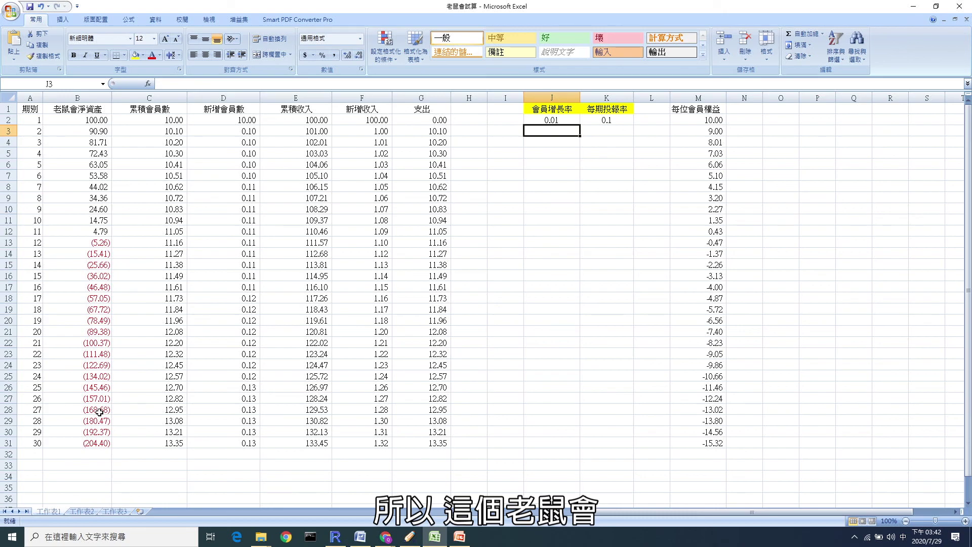
left_click(549, 120)
type("0.5")
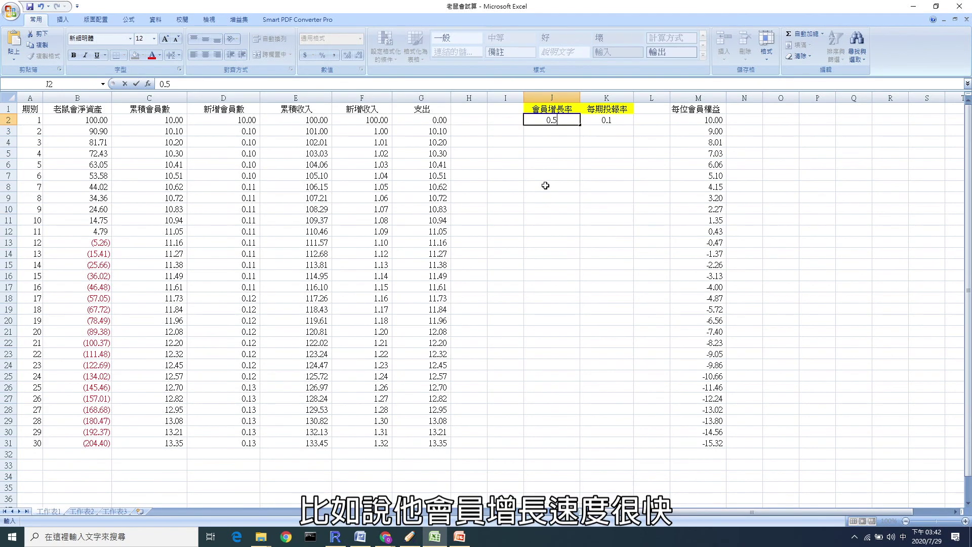
key("Return")
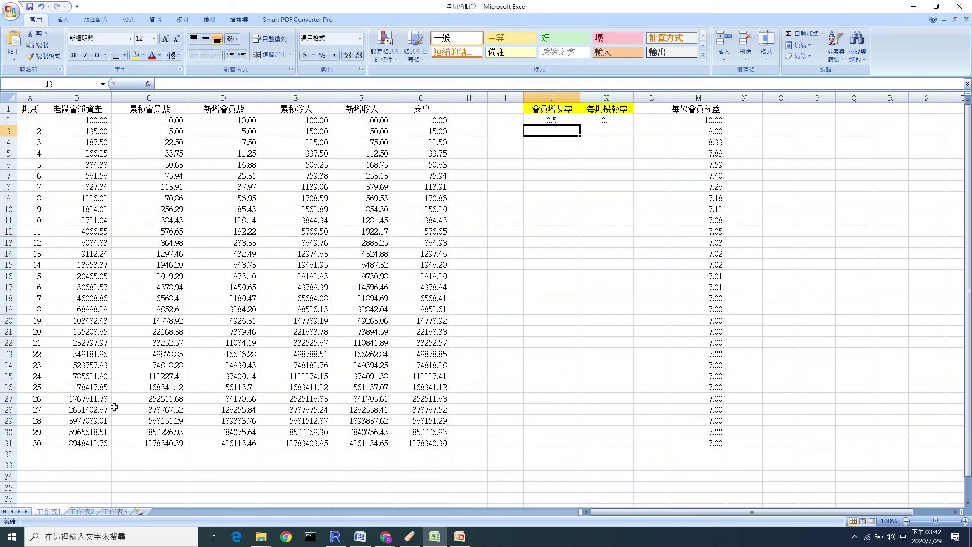
- Test the member growth rate in J2 at 0.05, followed by 1.5
left_click(561, 120)
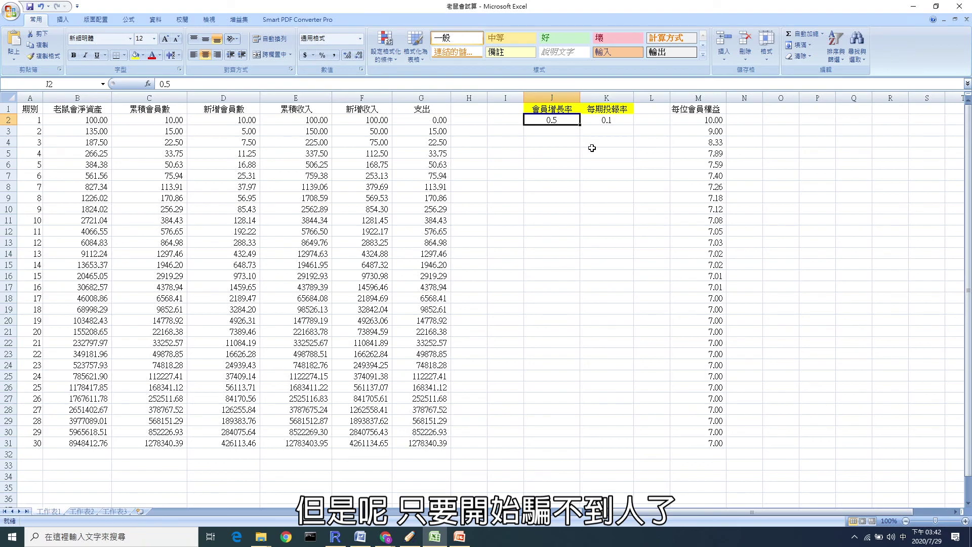
type("0.0")
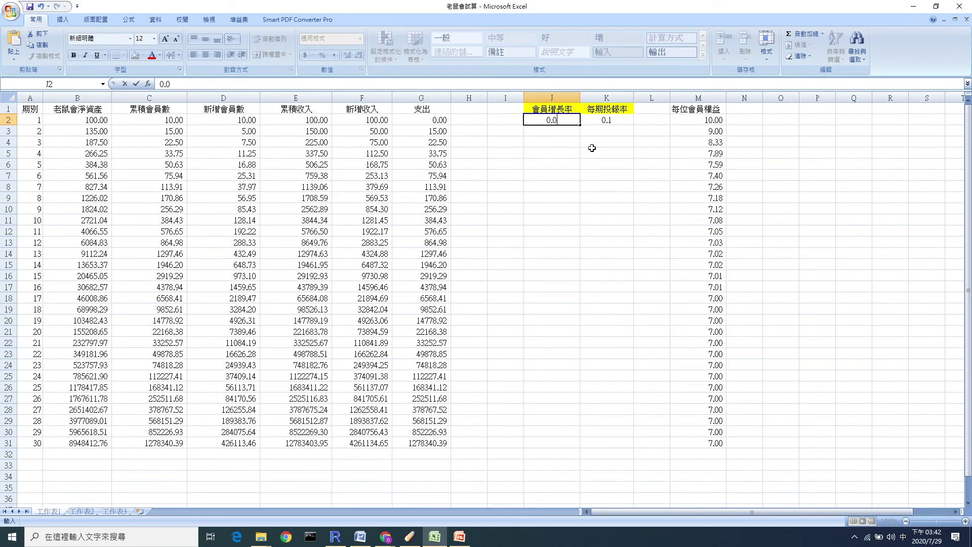
type("5")
key("Return")
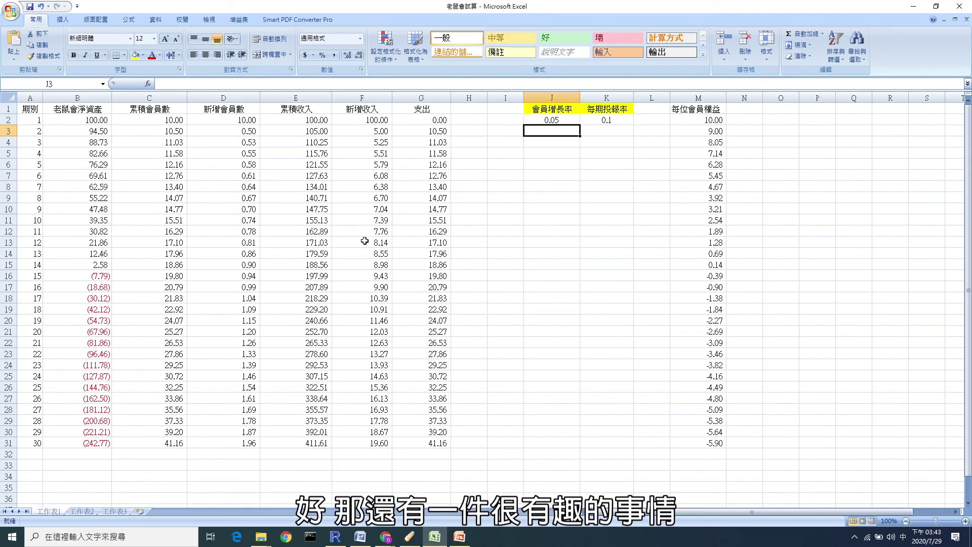
left_click(557, 120)
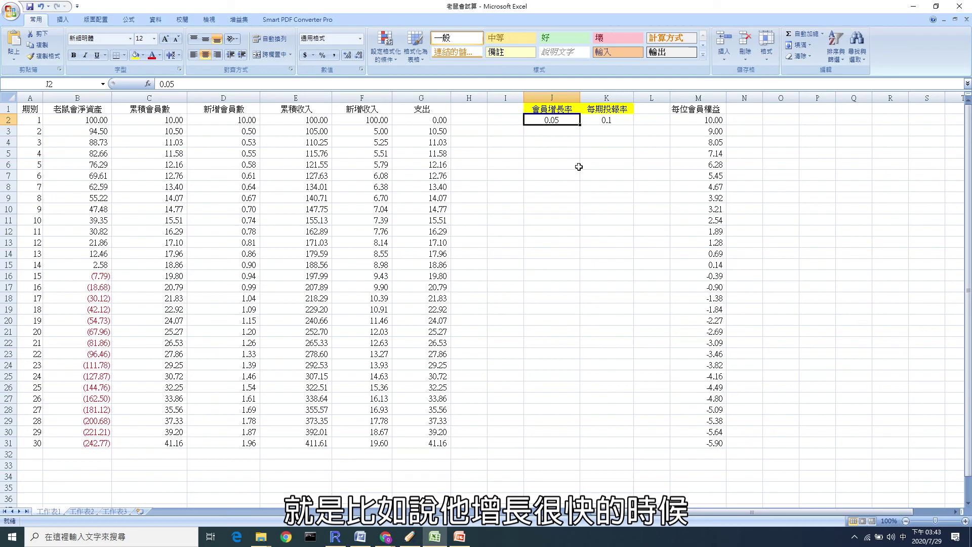
type("1")
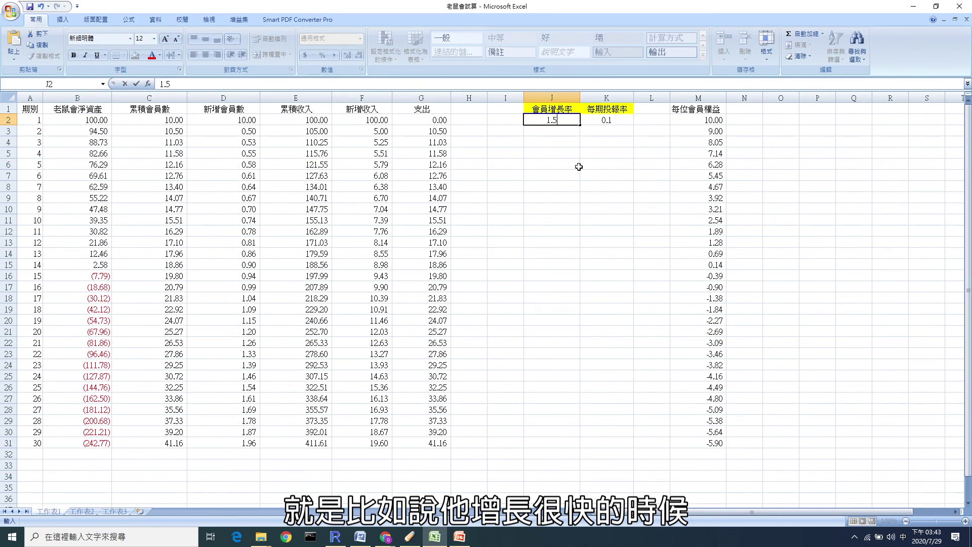
type(".5")
key("Return")
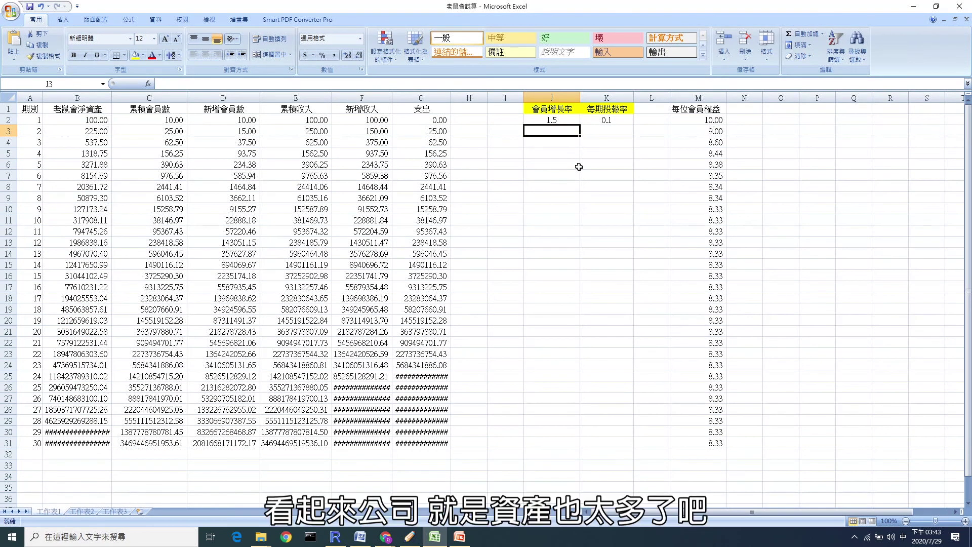
- Set the member growth rate in J2 to 0.5 and inspect the equity-per-member (每位會員權益) formula in M2
left_click(548, 120)
type("0.5")
key("Return")
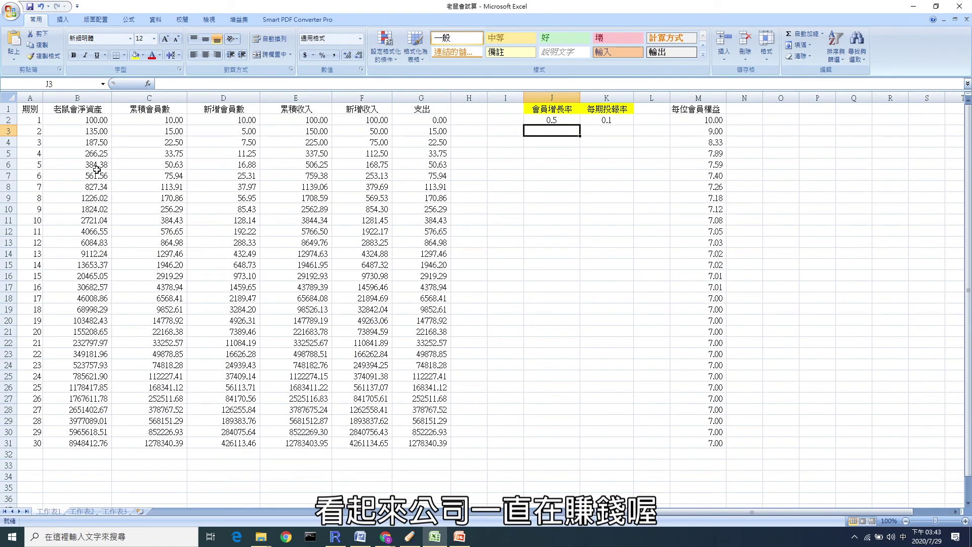
left_click(101, 310)
left_click(688, 120)
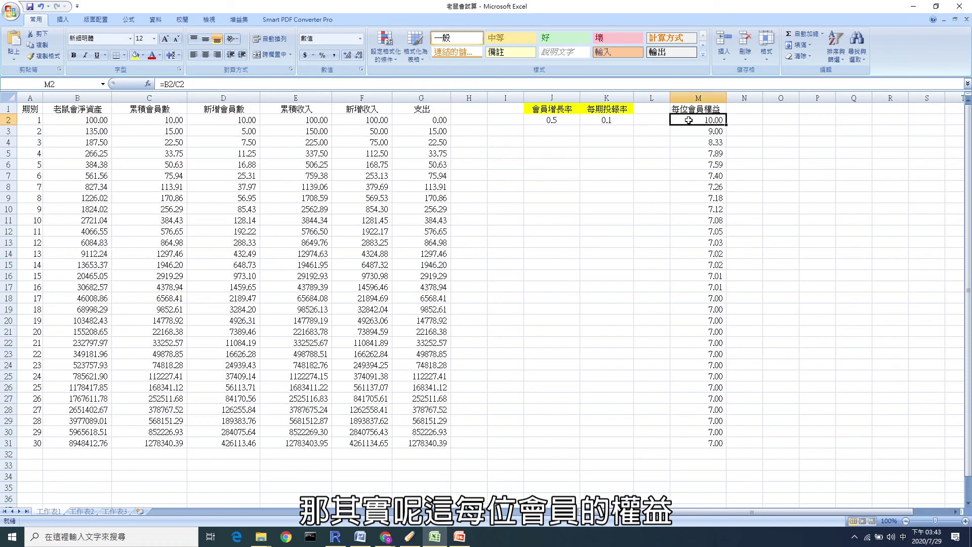
double_click(689, 121)
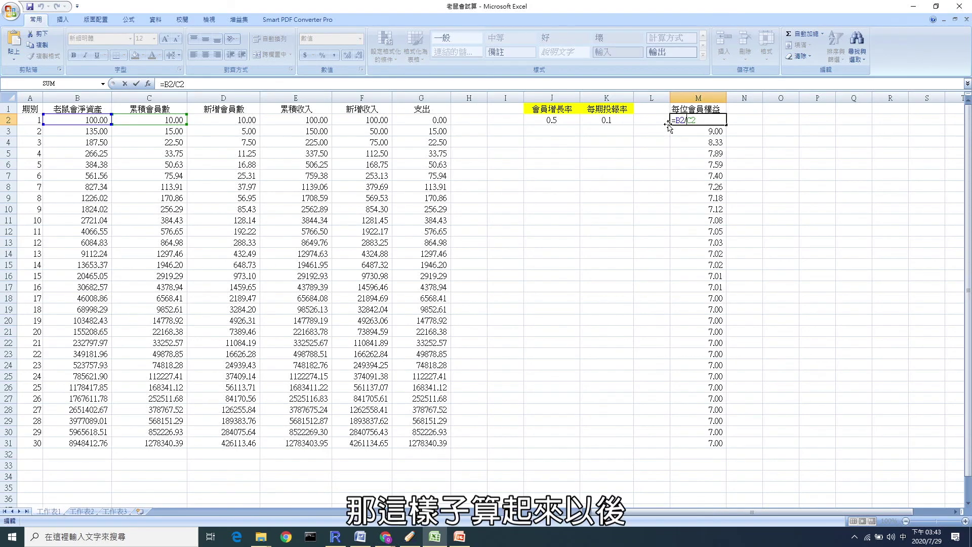
left_click(136, 84)
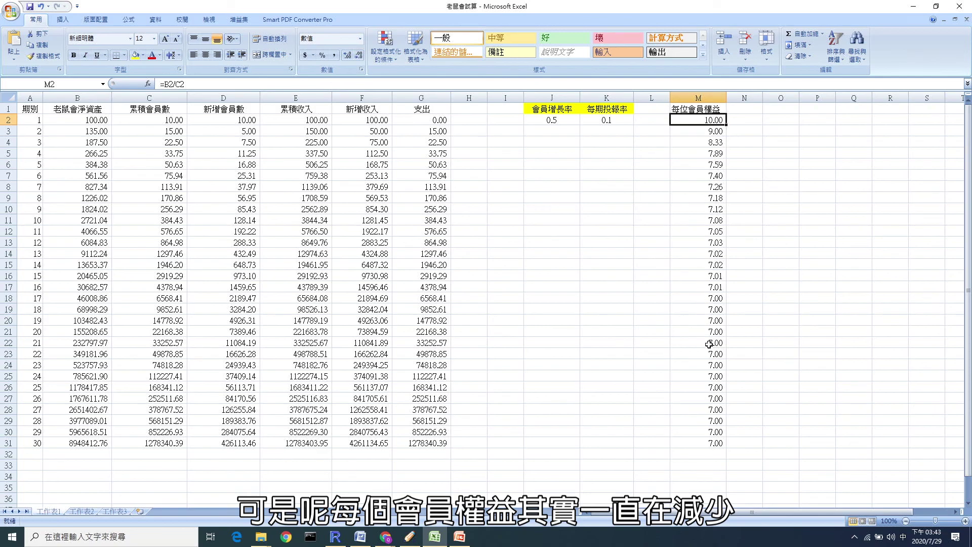
- Lower the member growth rate (會員增長率) in cell J2 to 0.1
left_click_drag(555, 130, 555, 124)
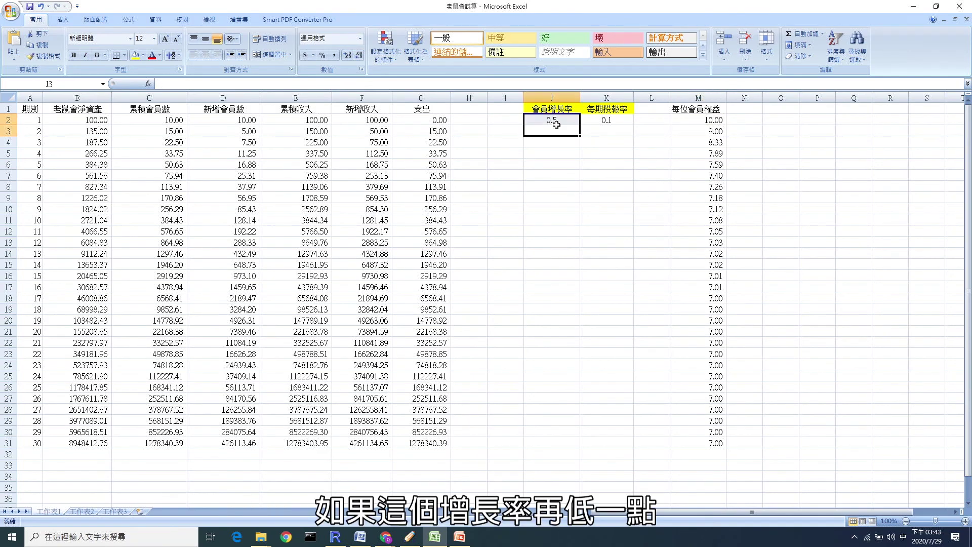
left_click(556, 121)
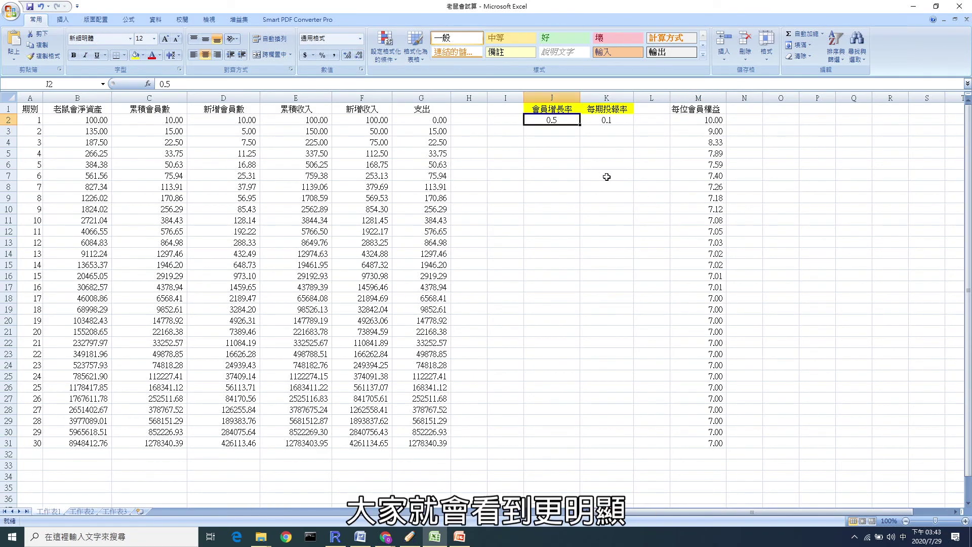
type("0.1")
key("Return")
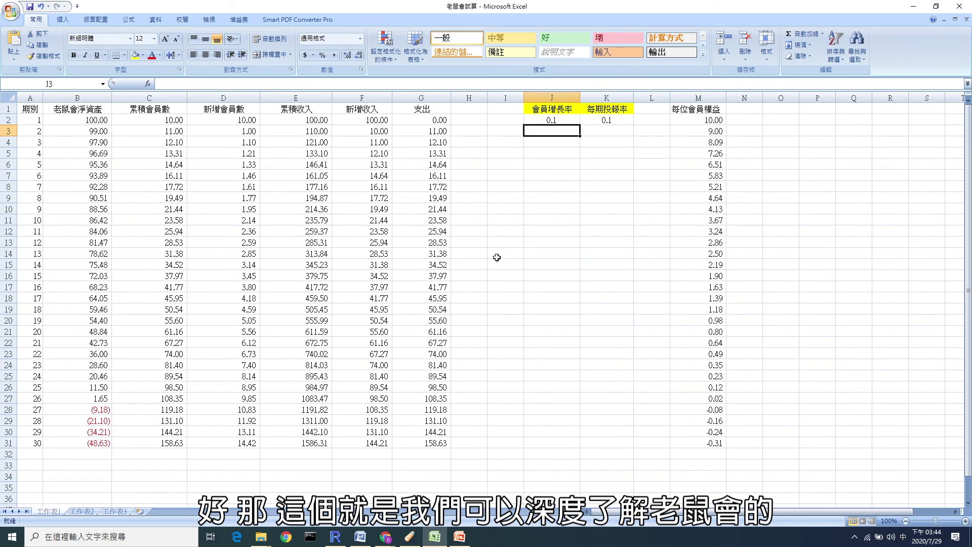
- Switch to the PowerPoint slide show and advance from slide 24 to slide 25 on the traits of investment scams
left_click(460, 536)
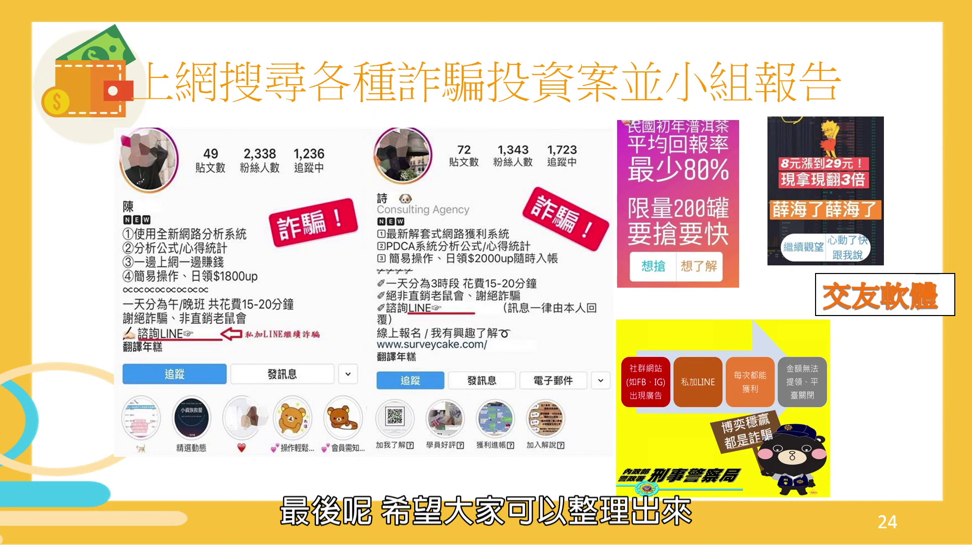
key("Right")
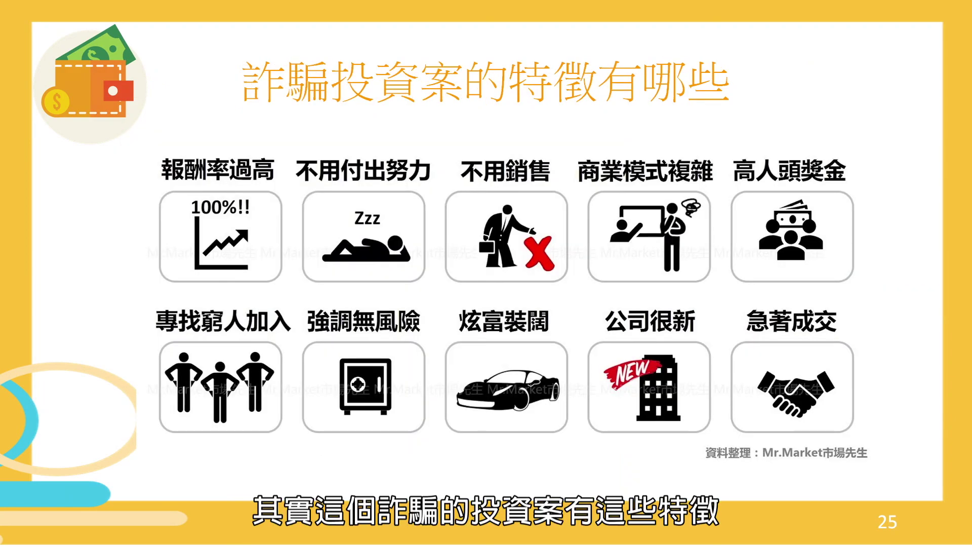